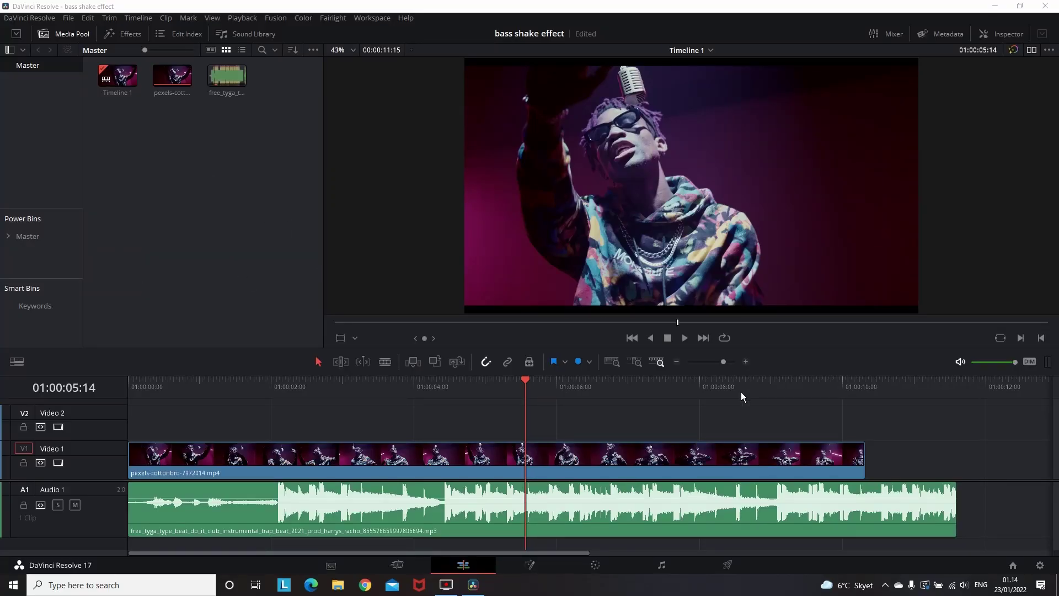
# - Select the trap-beat music clip on A1 and return the playhead to the timeline start
pyautogui.click(594, 459)
pyautogui.click(487, 521)
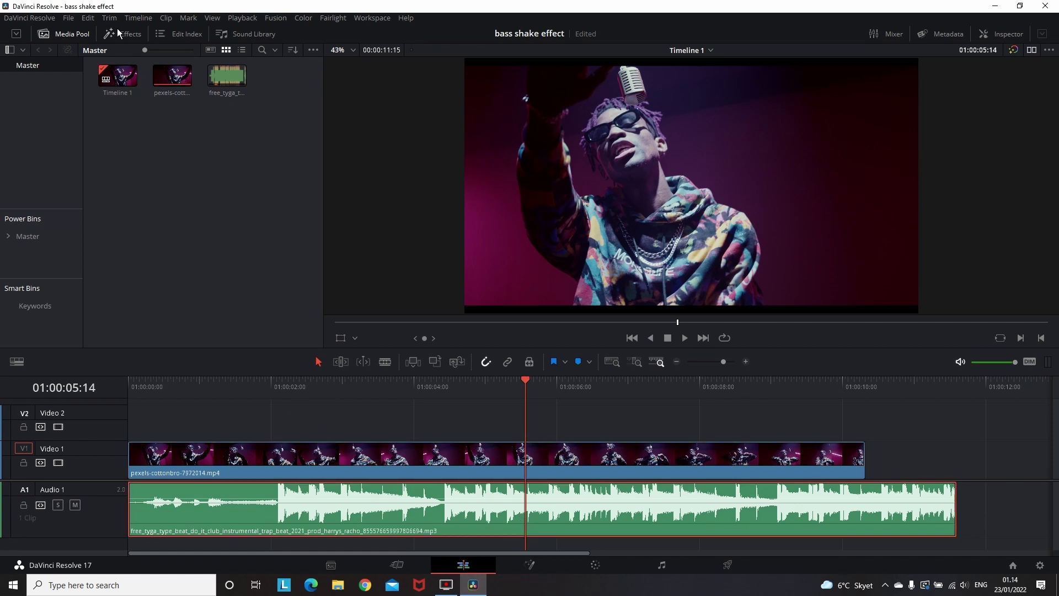
pyautogui.press('Home')
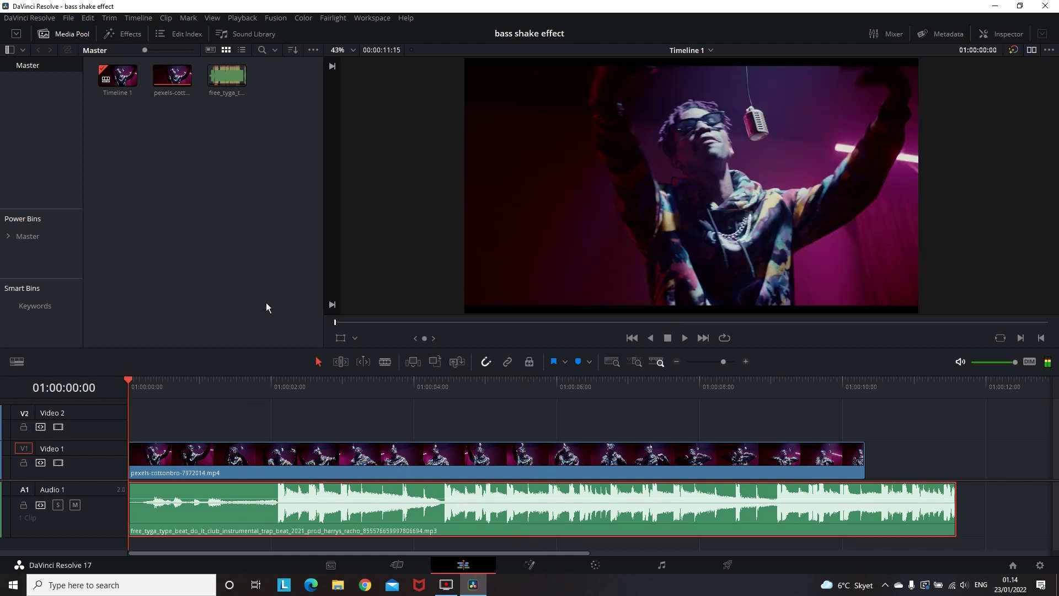
# - Play the timeline and drop clip markers on the bass hits with M, then stop
pyautogui.click(685, 337)
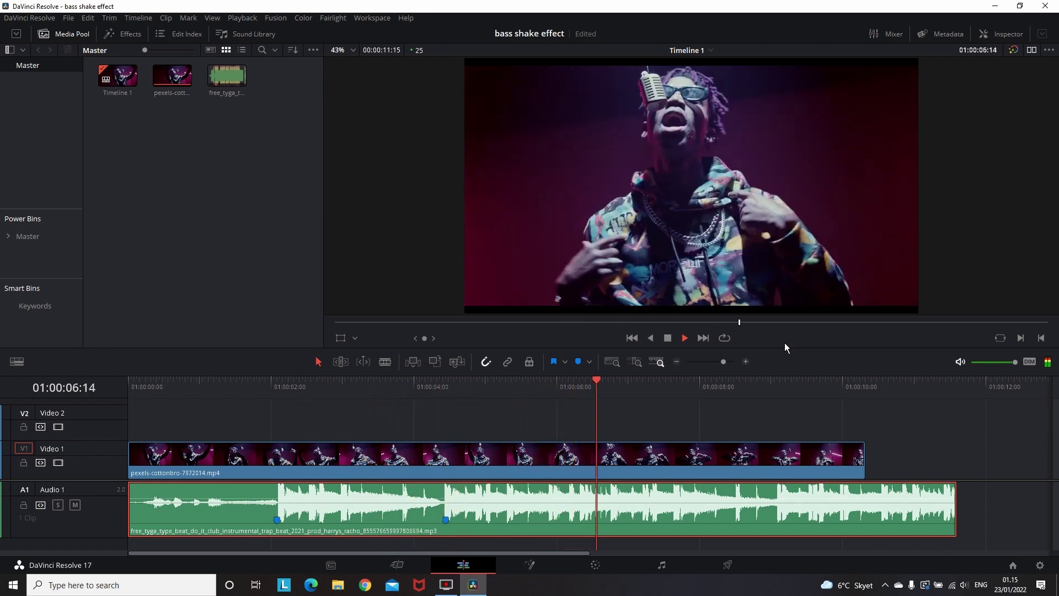
pyautogui.press('m')
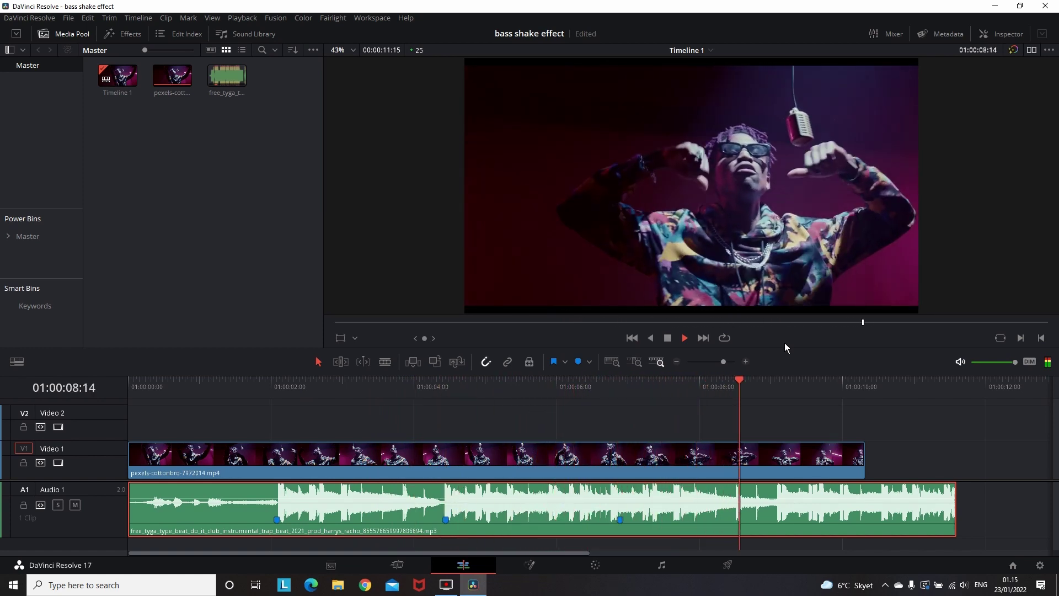
pyautogui.press('m')
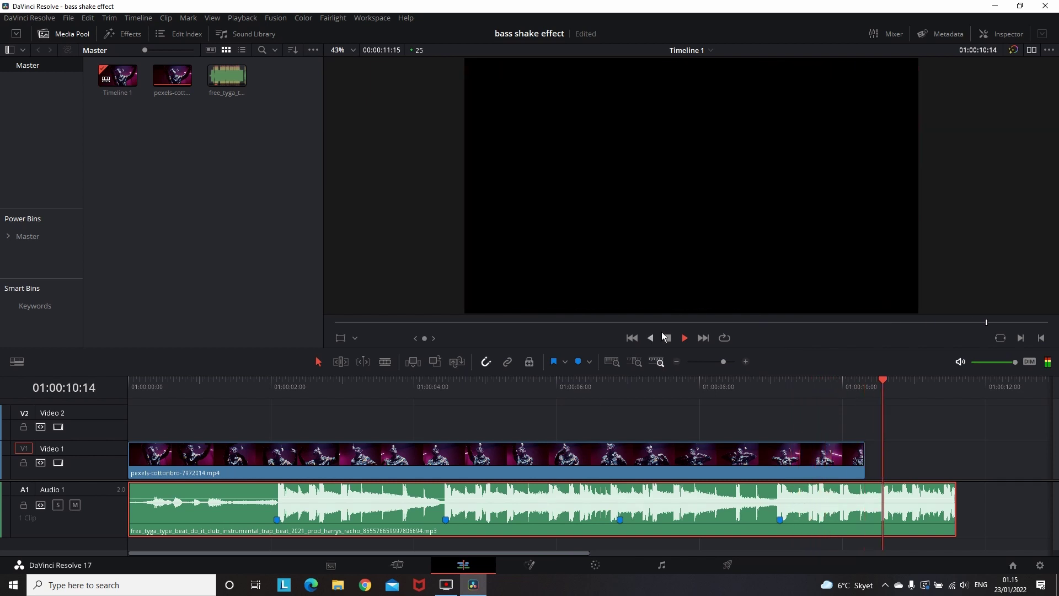
pyautogui.press('space')
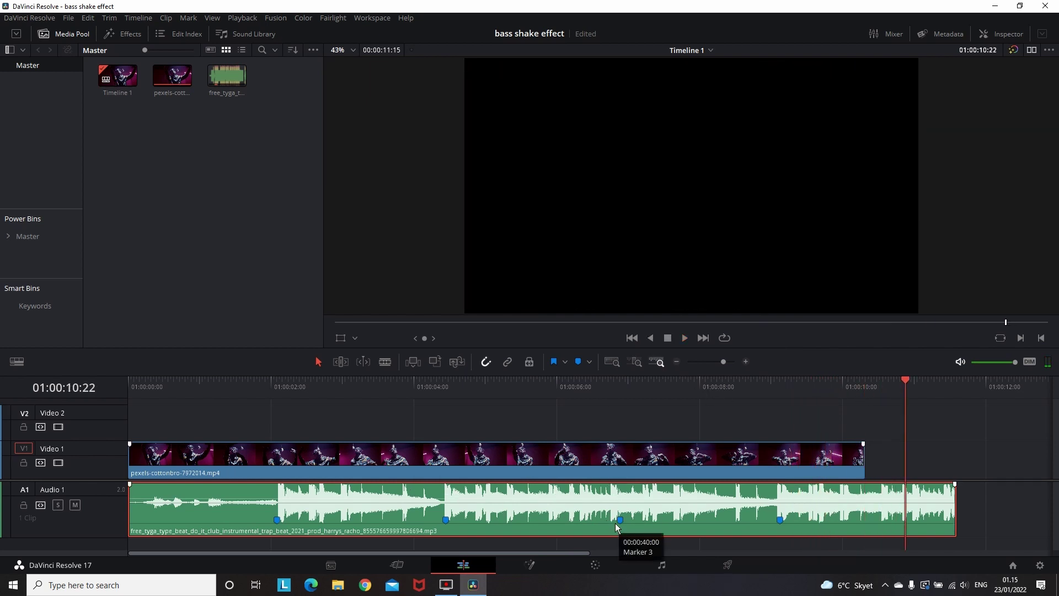
# - Nudge Markers 3 and 4 slightly left onto the beat and park the playhead before Marker 1
pyautogui.moveTo(620, 519); pyautogui.dragTo(611, 520)
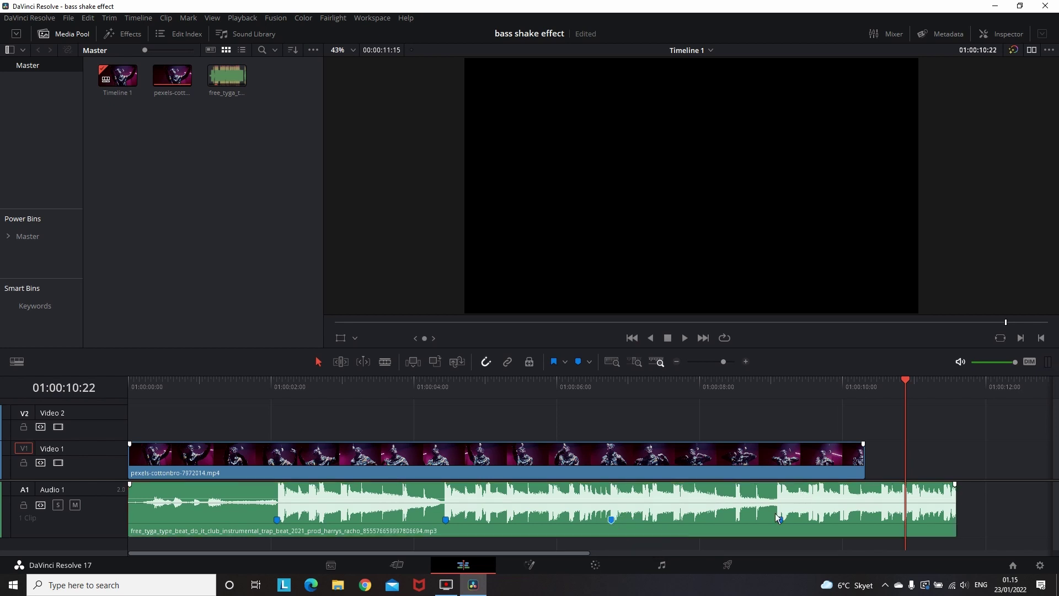
pyautogui.moveTo(779, 520); pyautogui.dragTo(777, 519)
pyautogui.click(278, 520)
pyautogui.click(252, 388)
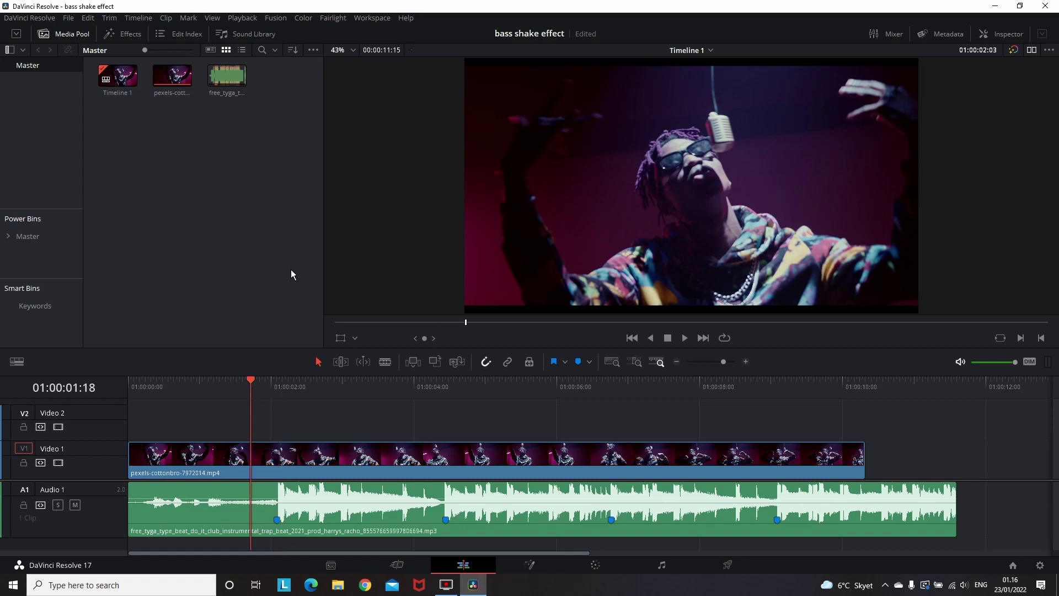
# - Drop an Adjustment Clip from the Toolbox onto V2 and stretch it to the video's end
pyautogui.click(124, 38)
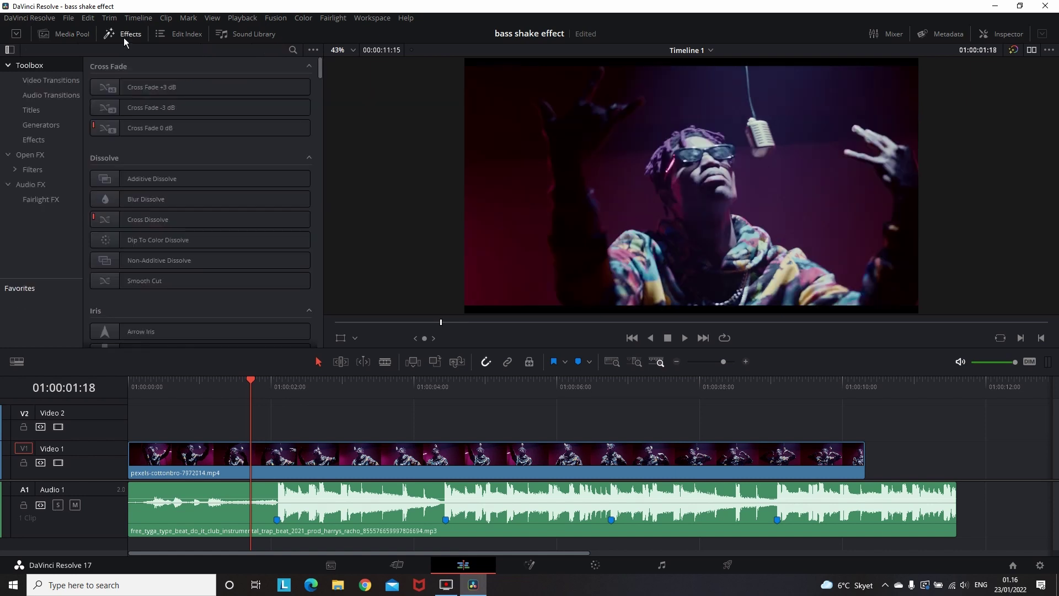
pyautogui.click(28, 141)
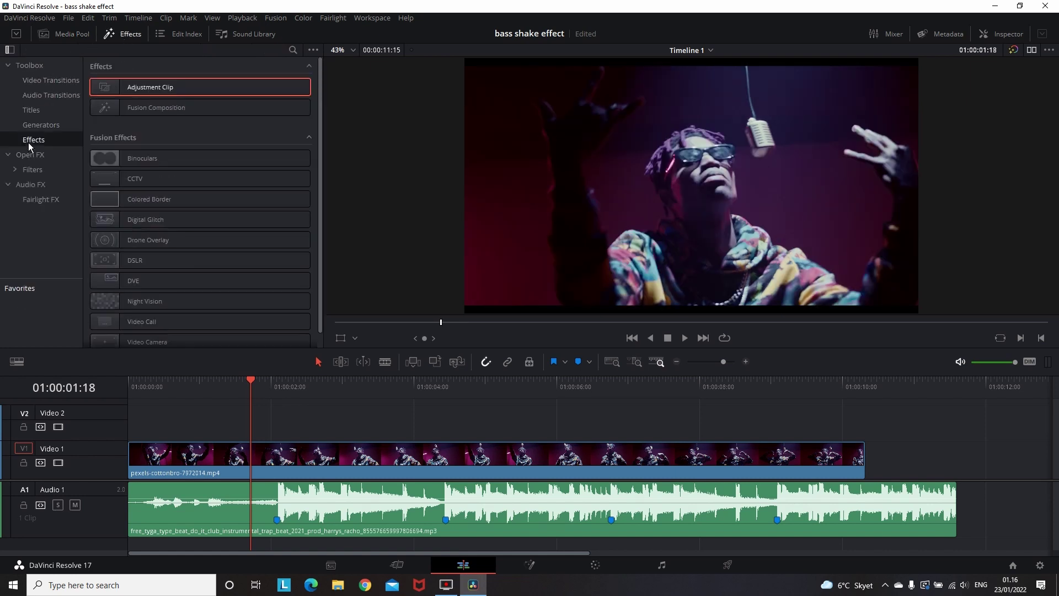
pyautogui.moveTo(192, 90); pyautogui.dragTo(144, 423)
pyautogui.moveTo(484, 418); pyautogui.dragTo(865, 423)
# - Cut the music where the video ends, delete the excess, and return the playhead to the first beat
pyautogui.press('Down')
pyautogui.click(895, 505)
pyautogui.hotkey('ctrl', 'b')
pyautogui.click(904, 517)
pyautogui.press('Delete')
pyautogui.click(809, 385)
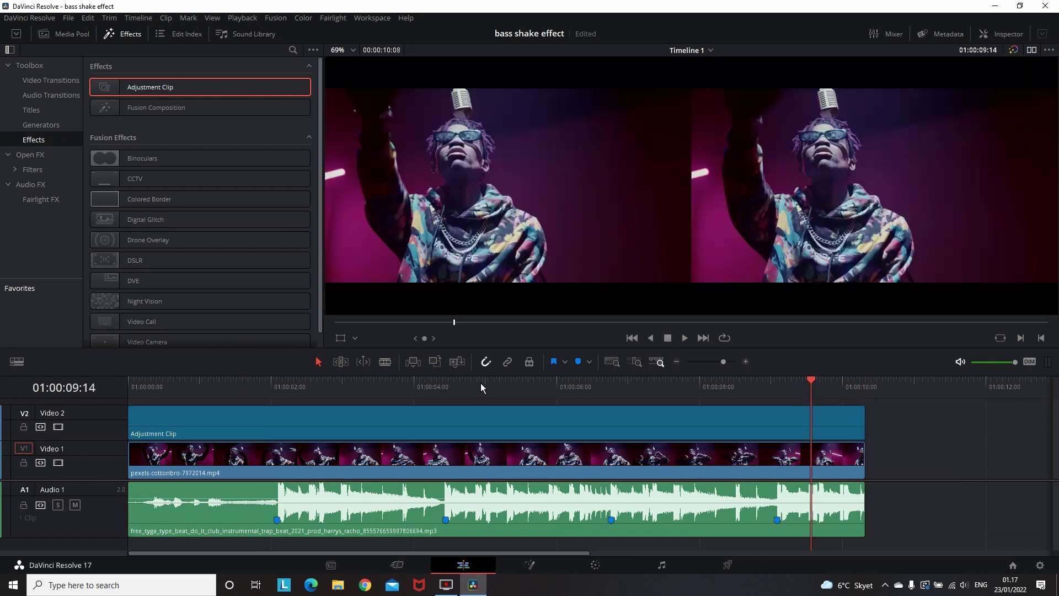
pyautogui.click(182, 386)
pyautogui.moveTo(164, 391); pyautogui.dragTo(265, 392)
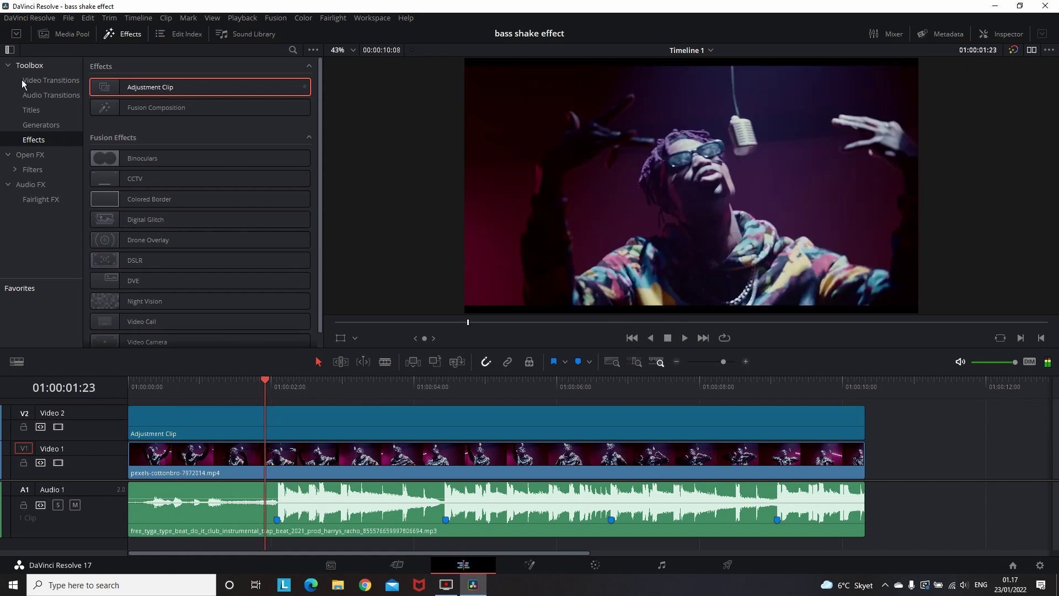
# - Apply the Open FX Directional Blur filter to the V2 adjustment clip
pyautogui.click(38, 155)
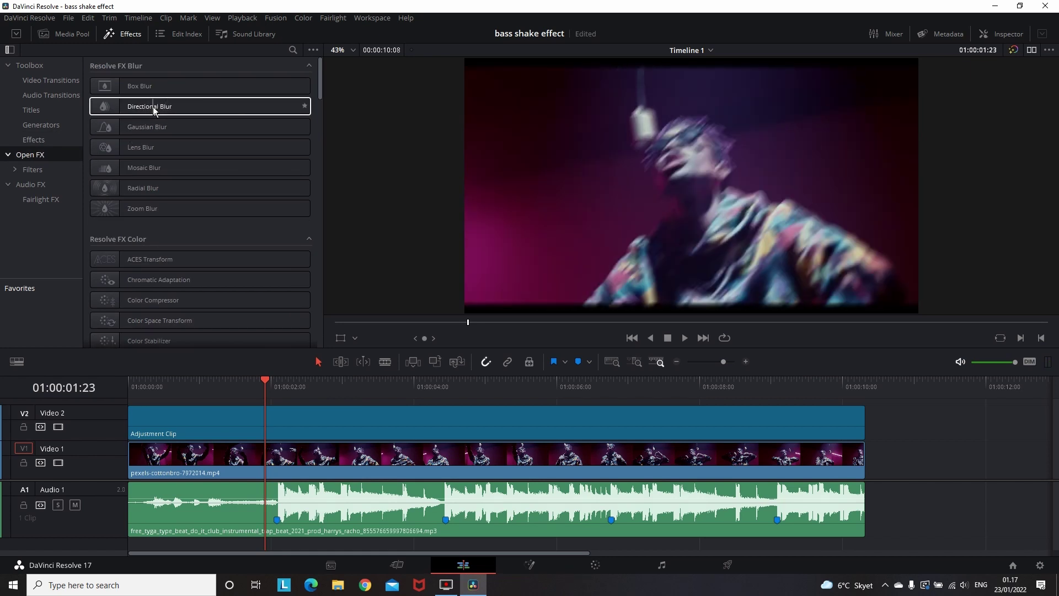
pyautogui.moveTo(153, 107); pyautogui.dragTo(313, 422)
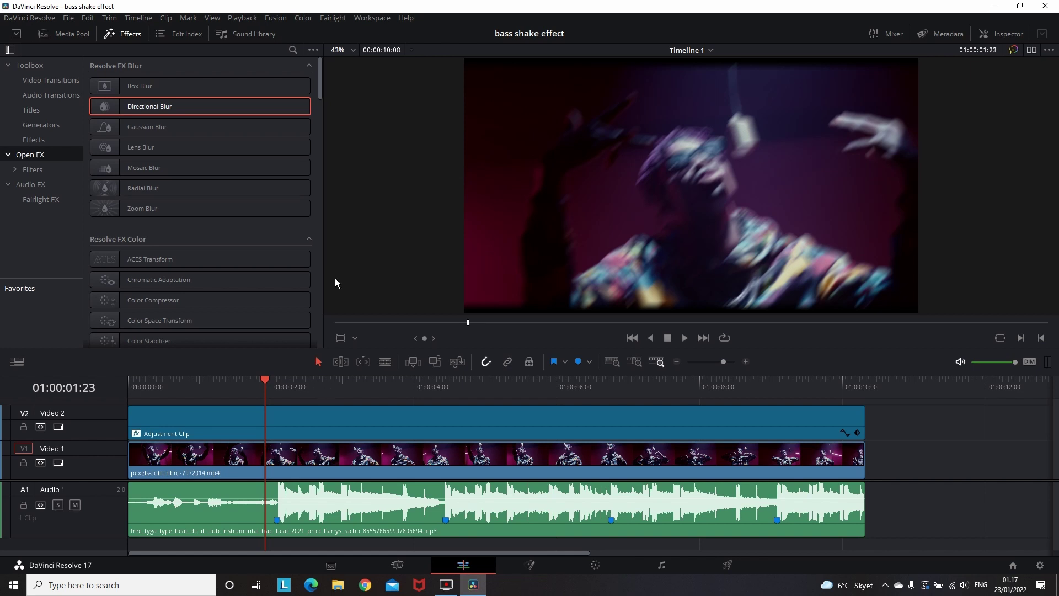
pyautogui.click(128, 34)
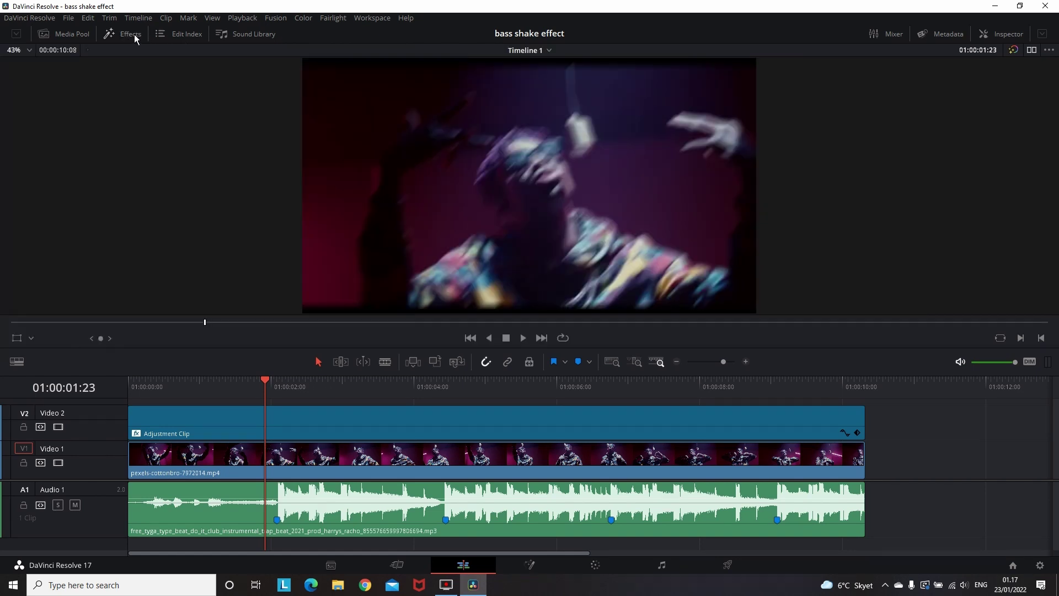
# - In the Inspector, set Directional Blur strength to 0.350 and angle to -91.7
pyautogui.click(1009, 35)
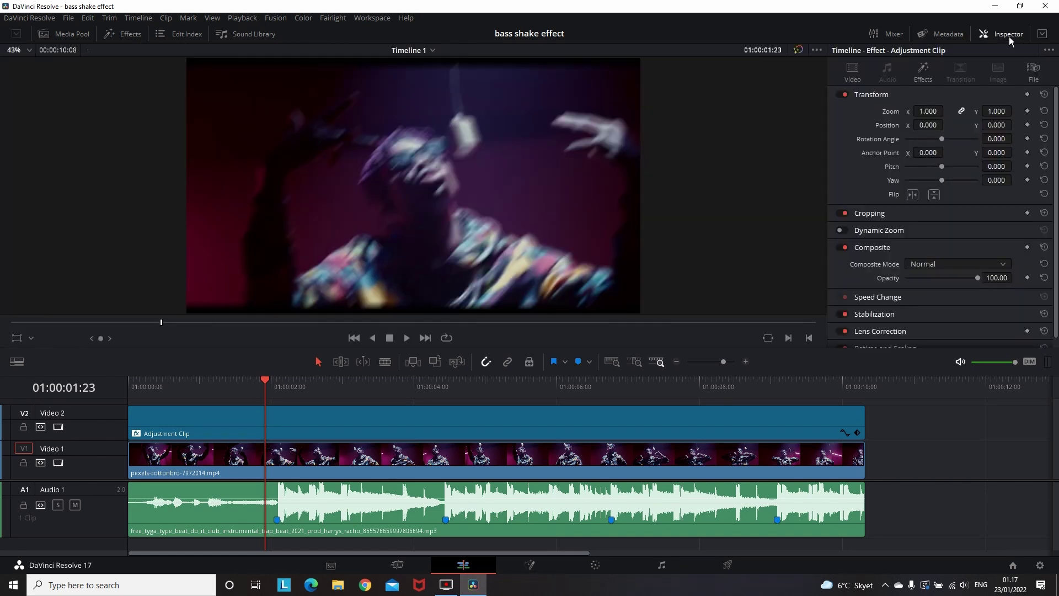
pyautogui.click(931, 73)
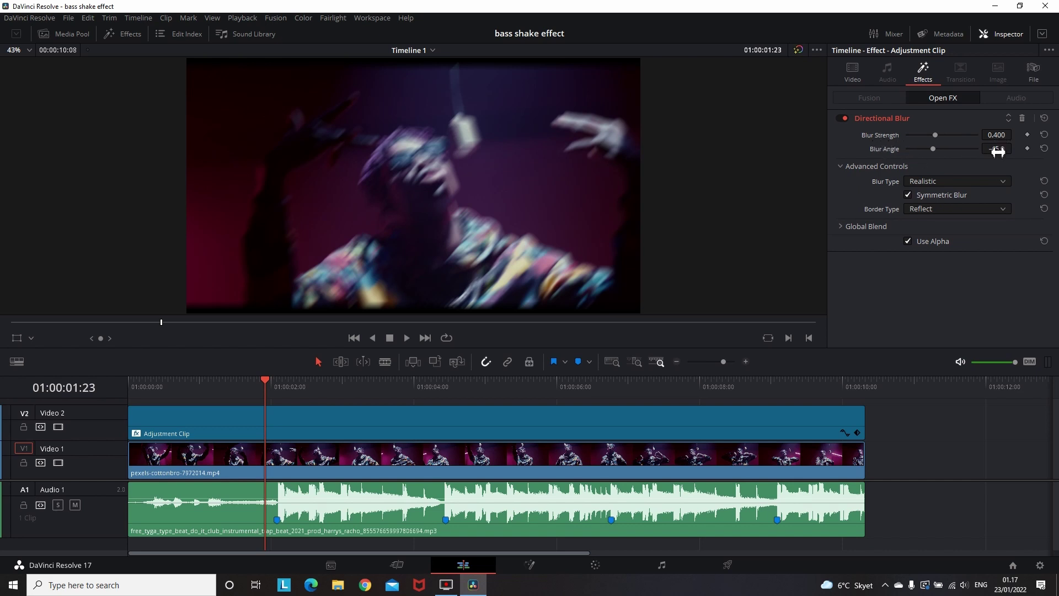
pyautogui.moveTo(996, 135); pyautogui.dragTo(1031, 134)
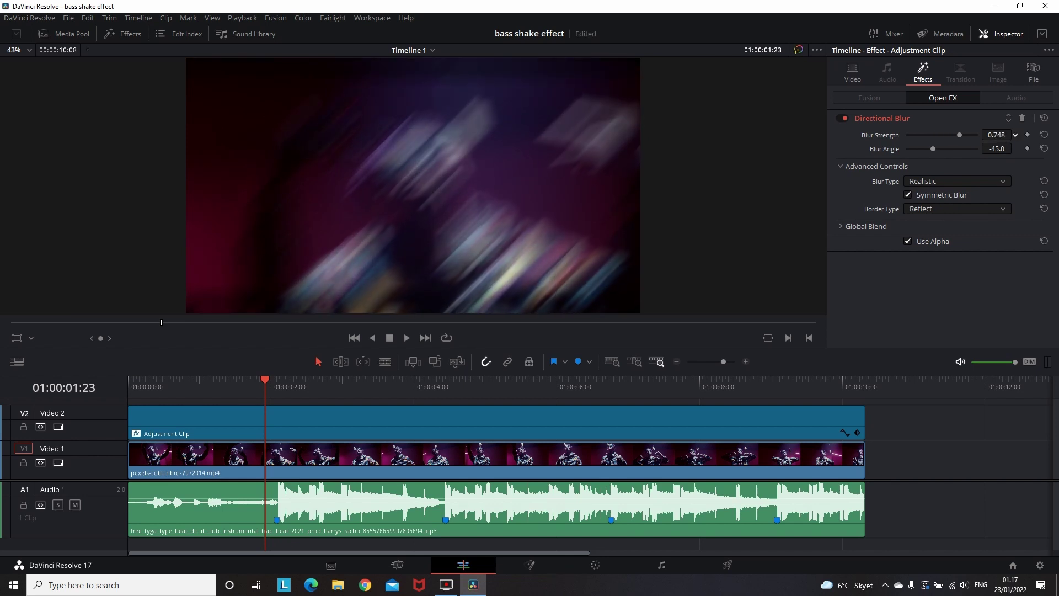
pyautogui.moveTo(1003, 153); pyautogui.dragTo(992, 153)
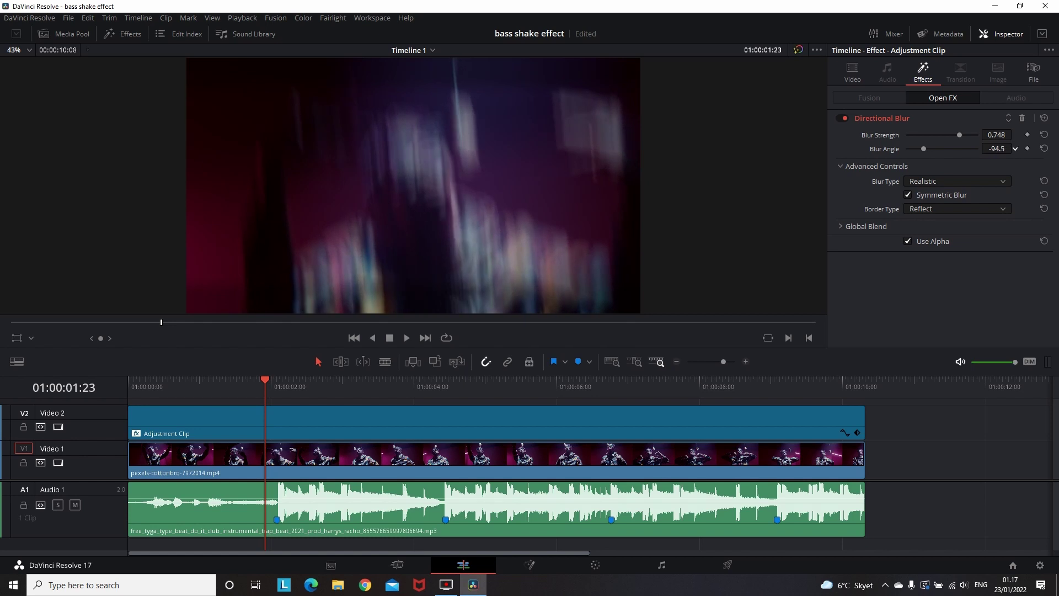
pyautogui.moveTo(1015, 148); pyautogui.dragTo(1016, 148)
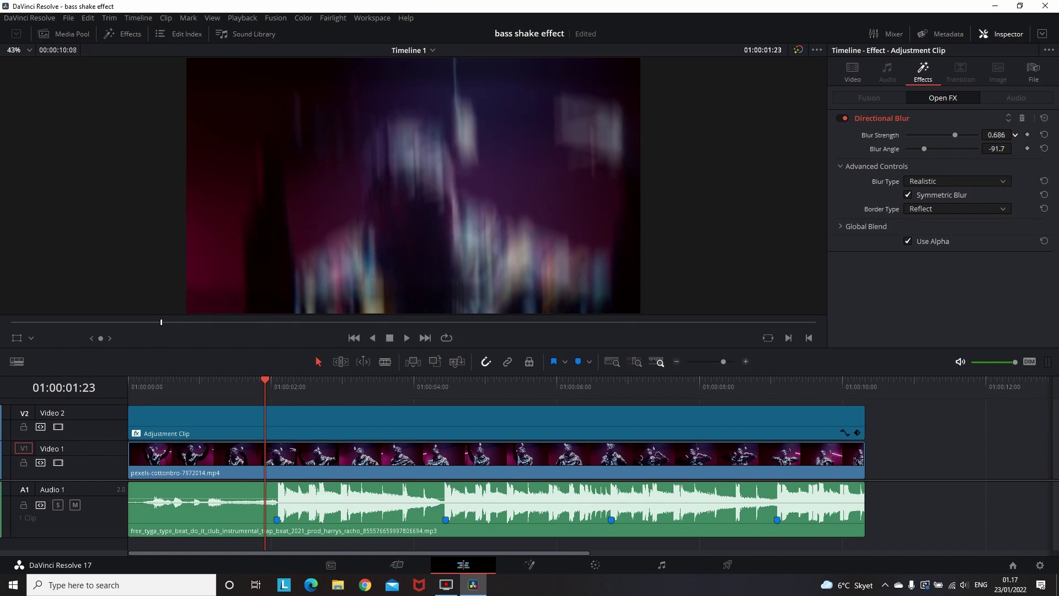
pyautogui.moveTo(997, 134); pyautogui.dragTo(967, 135)
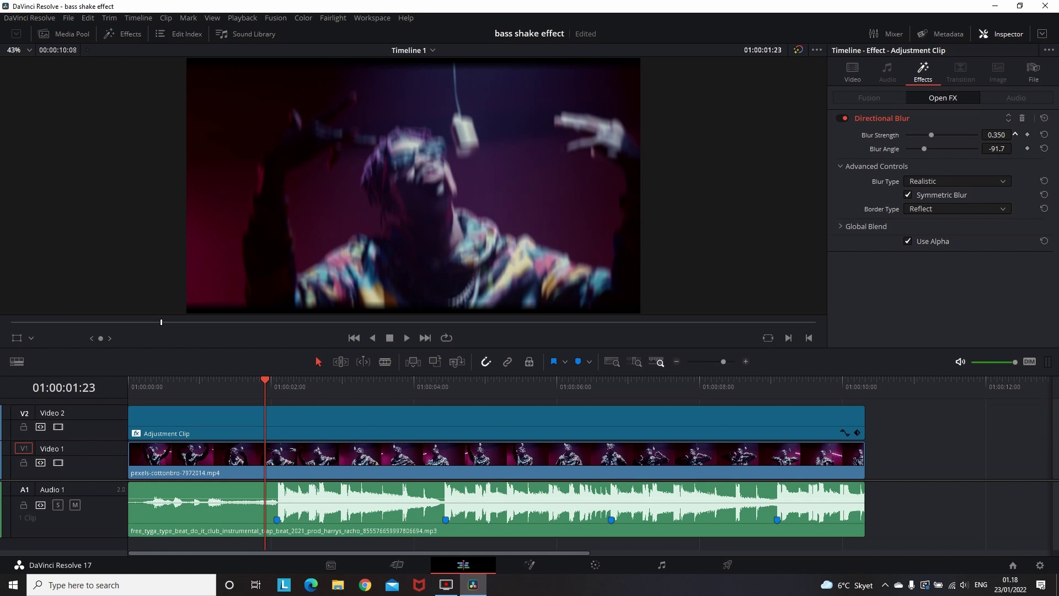
# - Save the project and split the V2 adjustment clip at the first beat marker
pyautogui.hotkey('ctrl', 's')
pyautogui.click(853, 72)
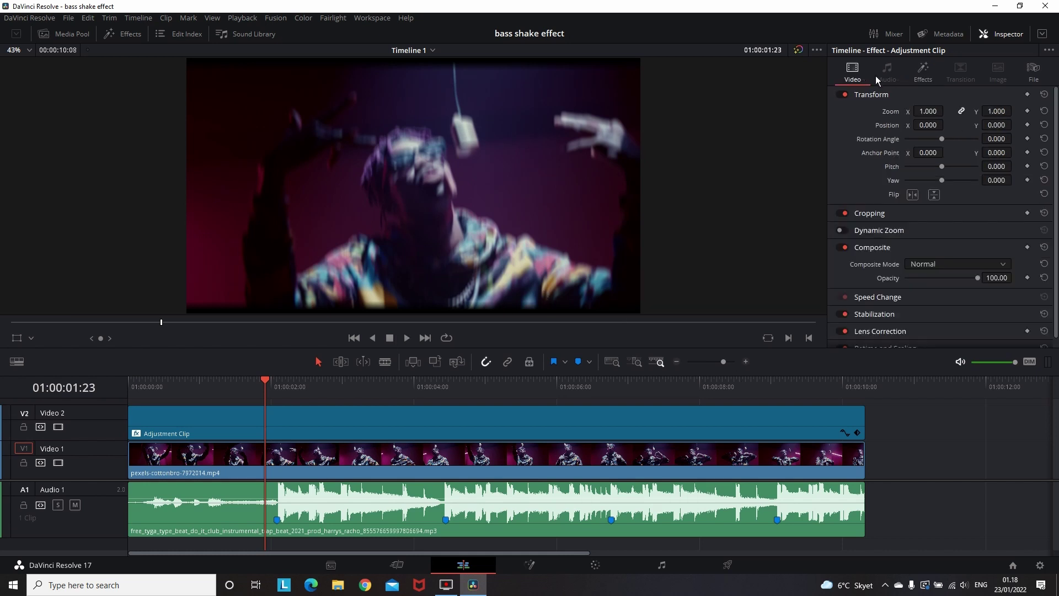
pyautogui.click(394, 418)
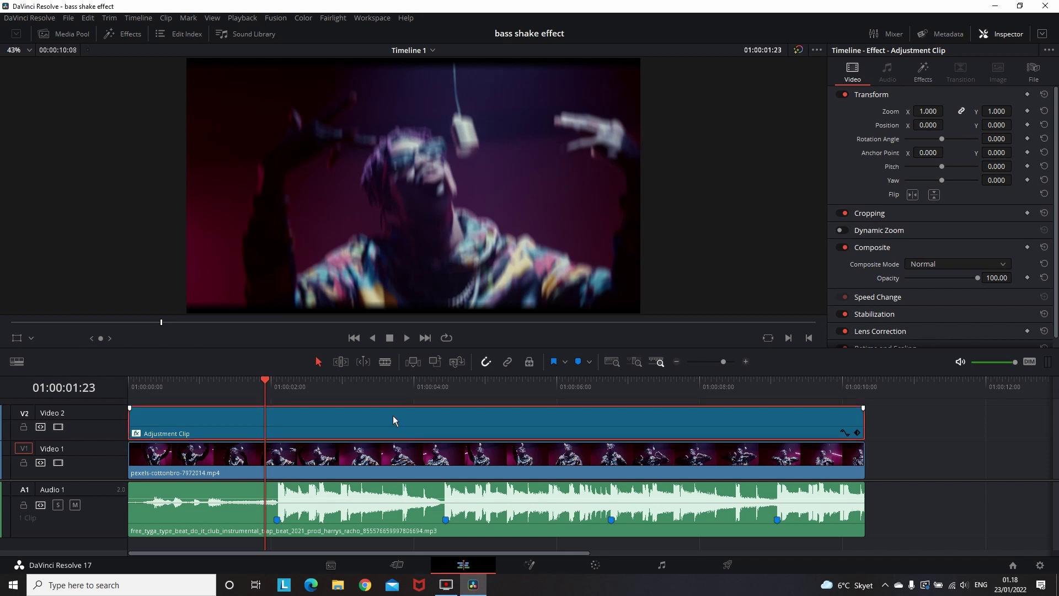
pyautogui.click(276, 386)
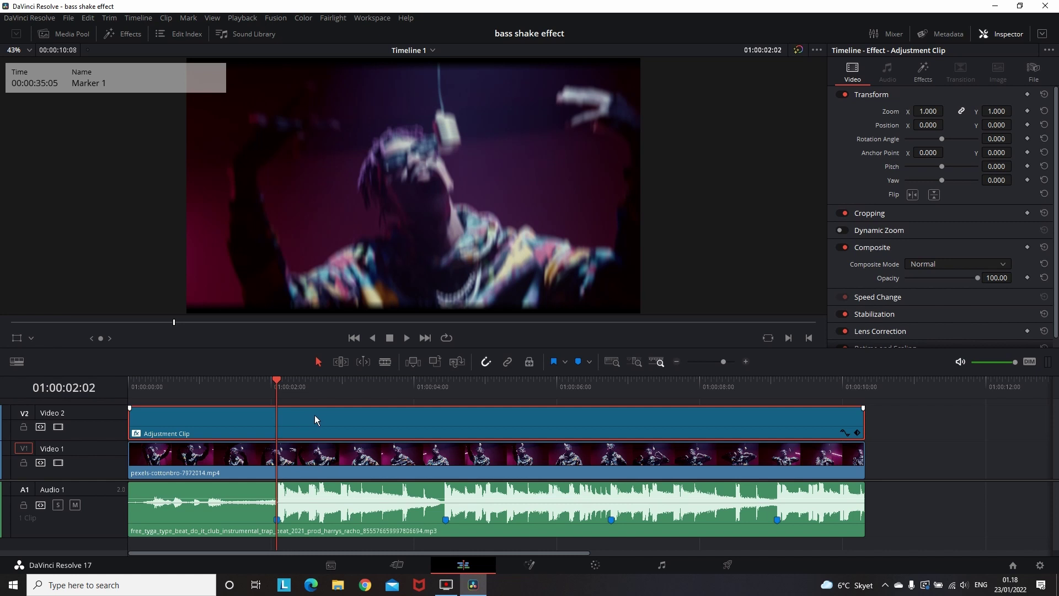
pyautogui.hotkey('ctrl', 'b')
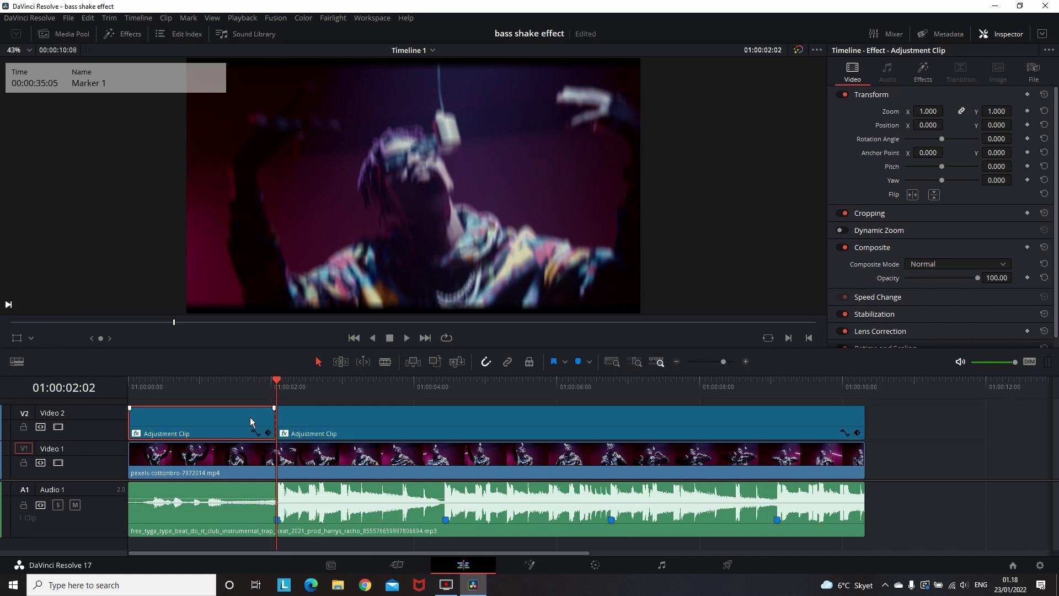
# - Isolate a one-frame piece after the split and delete the leftover adjustment clip pieces
pyautogui.click(302, 414)
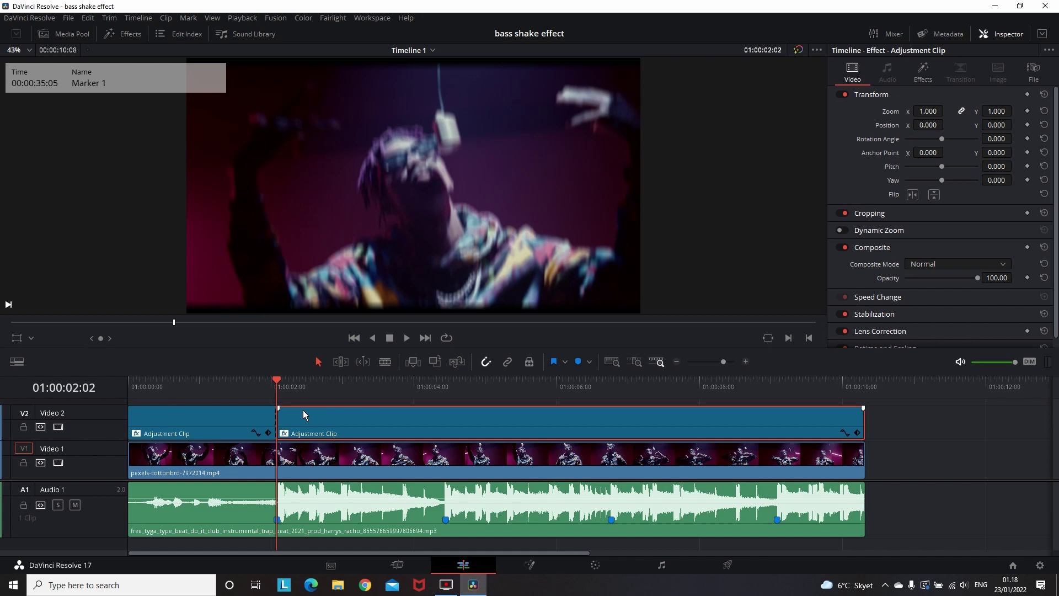
pyautogui.press('Right')
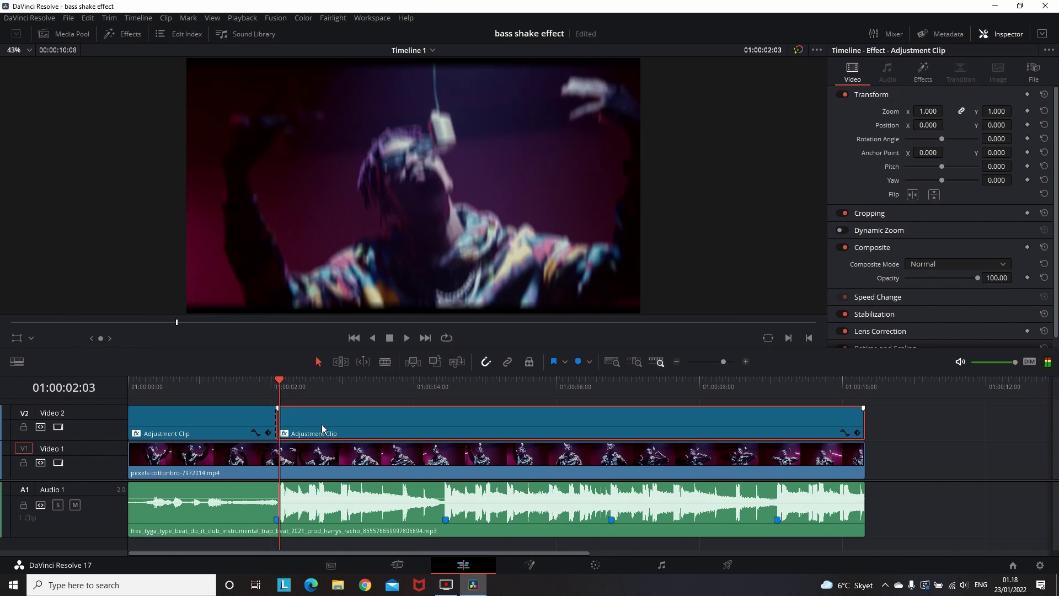
pyautogui.hotkey('shift', '[')
pyautogui.press('Delete')
pyautogui.click(241, 421)
pyautogui.press('Delete')
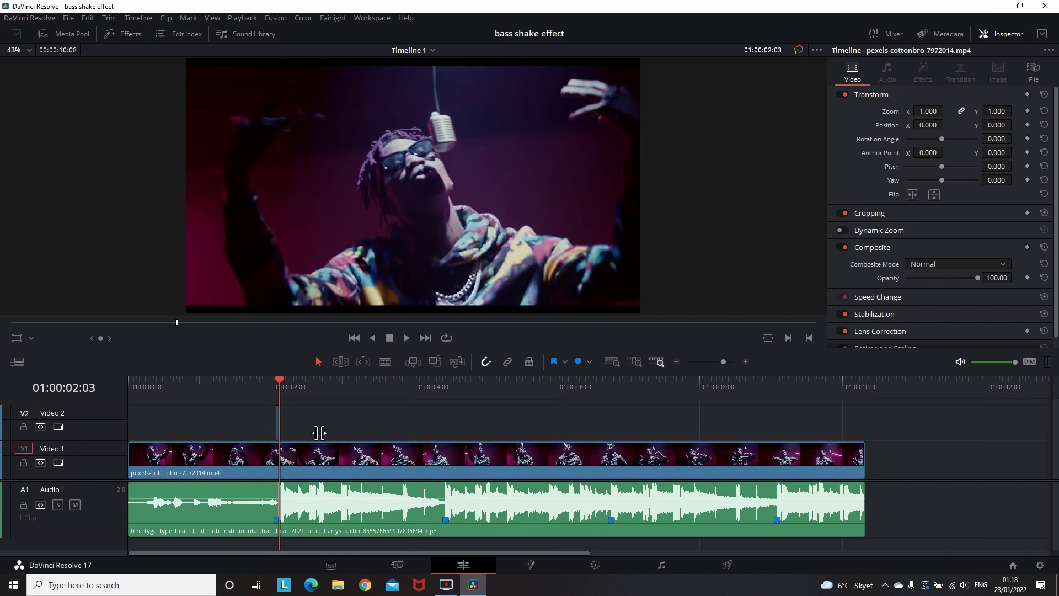
# - Alt-drag two copies of the one-frame flash a couple of frames apart, making three flashes
pyautogui.hotkey('ctrl', '=')
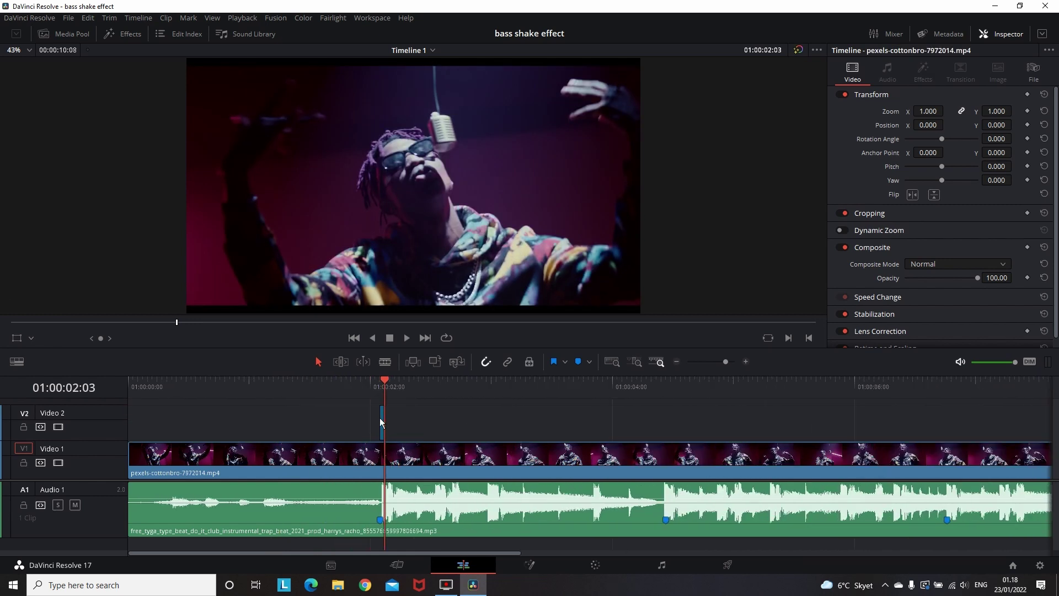
pyautogui.click(382, 422)
pyautogui.press('Right')
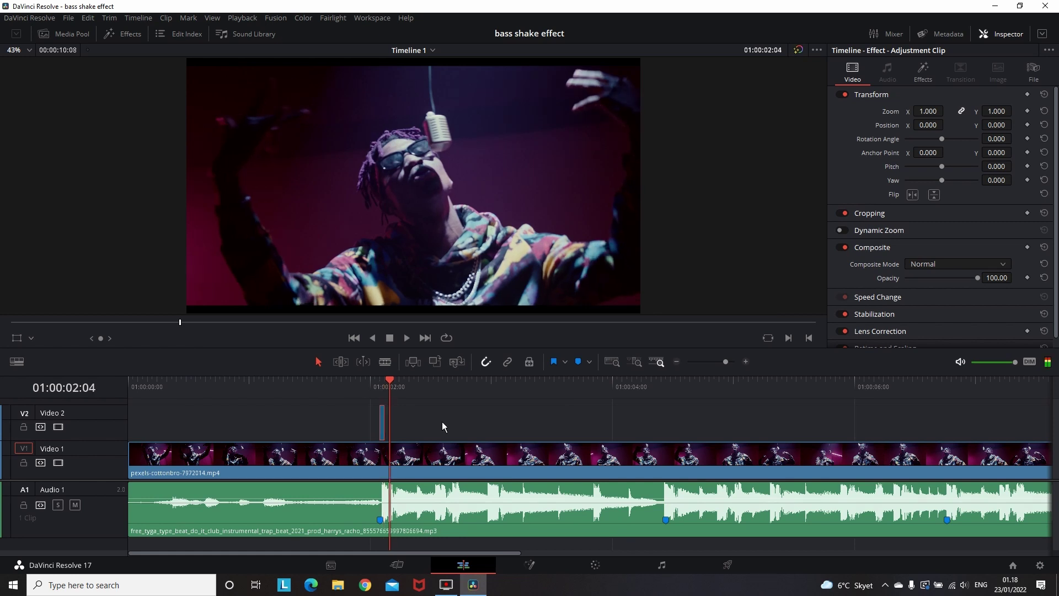
pyautogui.moveTo(383, 420)
pyautogui.mouseDown()
pyautogui.moveTo(405, 421)
pyautogui.moveTo(394, 422)
pyautogui.mouseUp()
pyautogui.press('Right')
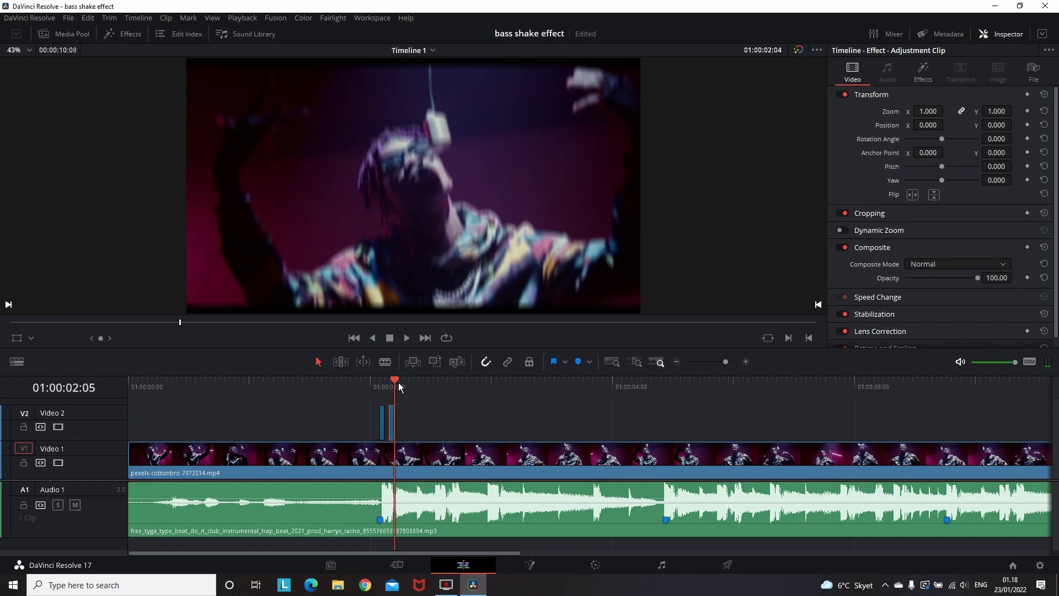
pyautogui.press('Right')
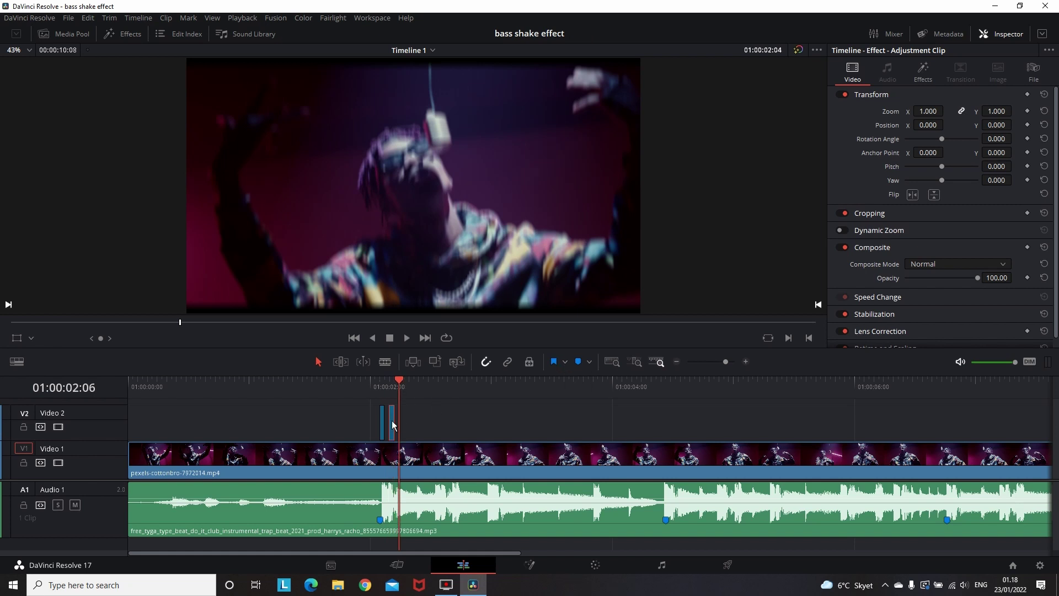
pyautogui.moveTo(391, 420); pyautogui.dragTo(449, 413)
pyautogui.click(240, 386)
pyautogui.click(205, 386)
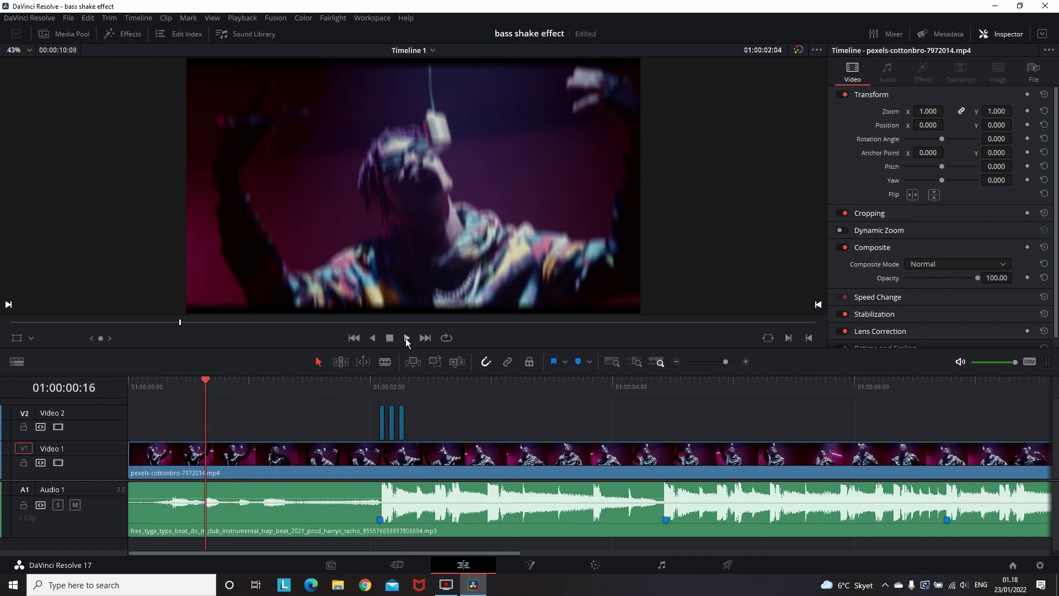
# - Preview the three blur flashes by playing the timeline from the start
pyautogui.press('Home')
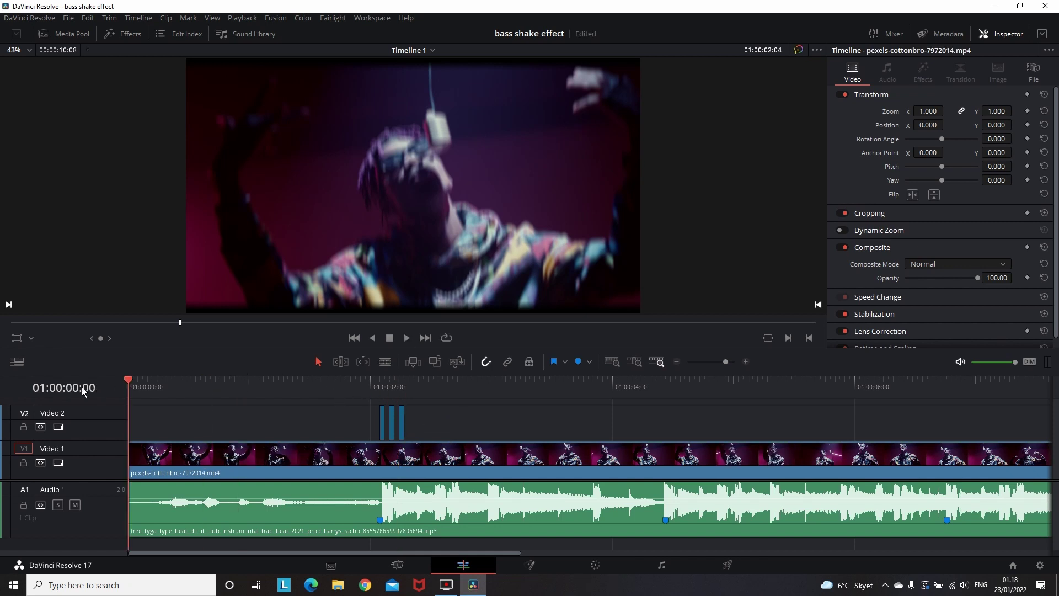
pyautogui.click(402, 339)
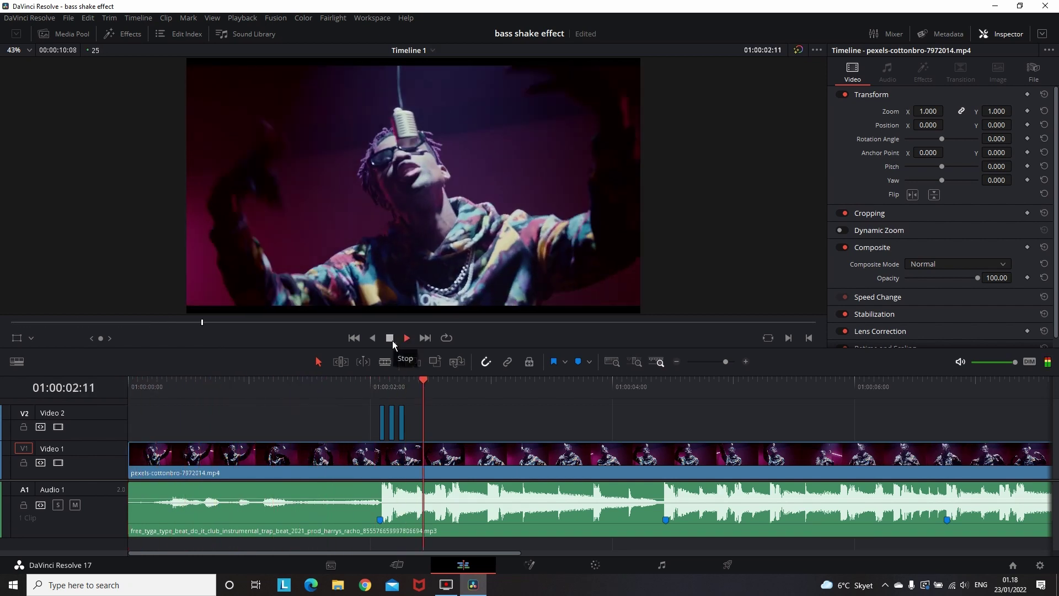
pyautogui.click(390, 338)
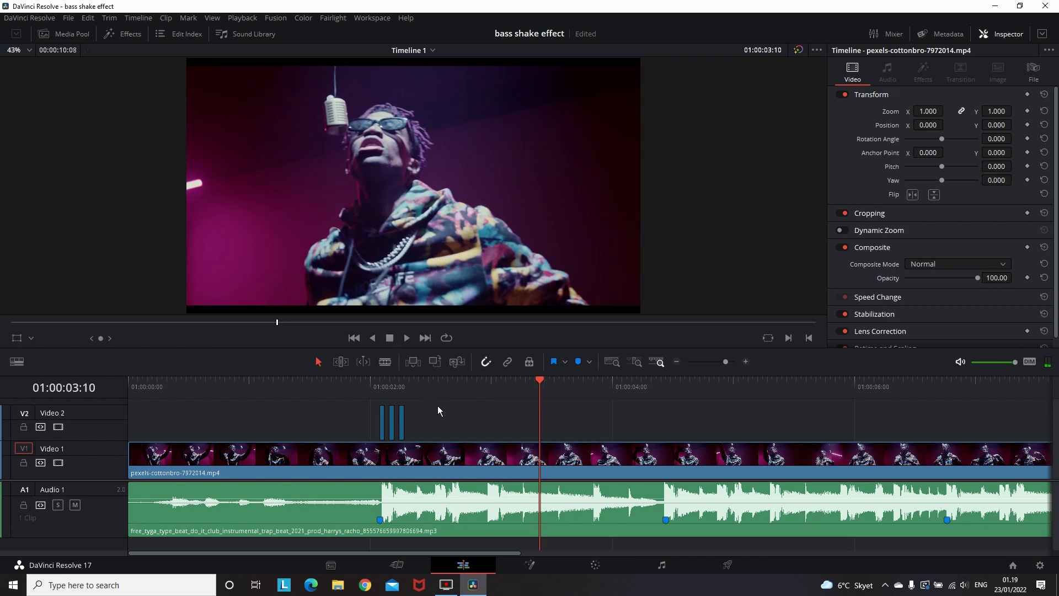
# - Move the three-flash group to Marker 2 and place a copy at Marker 3
pyautogui.click(664, 389)
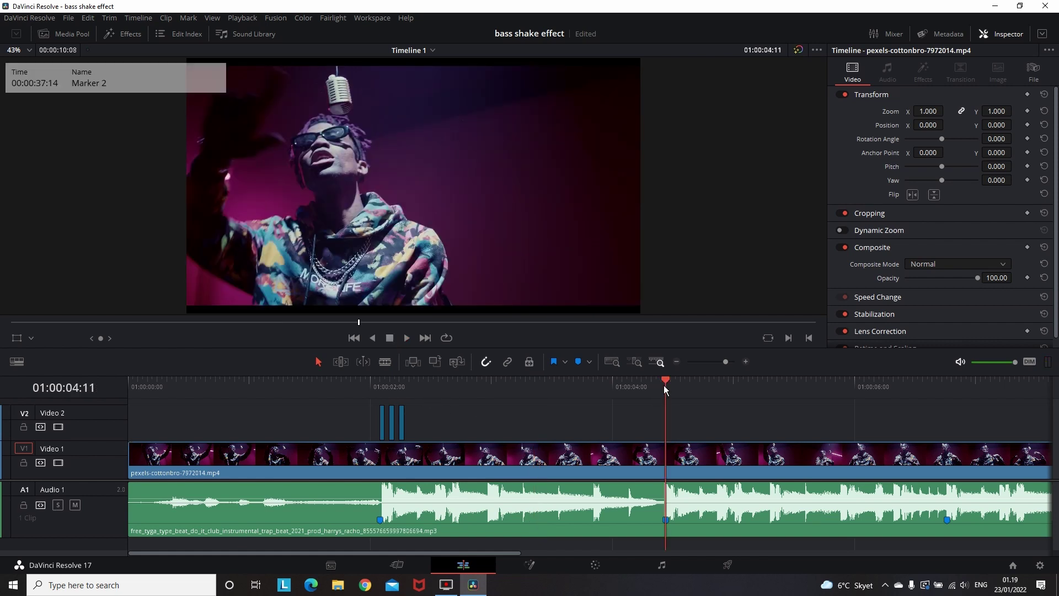
pyautogui.moveTo(410, 422); pyautogui.dragTo(381, 431)
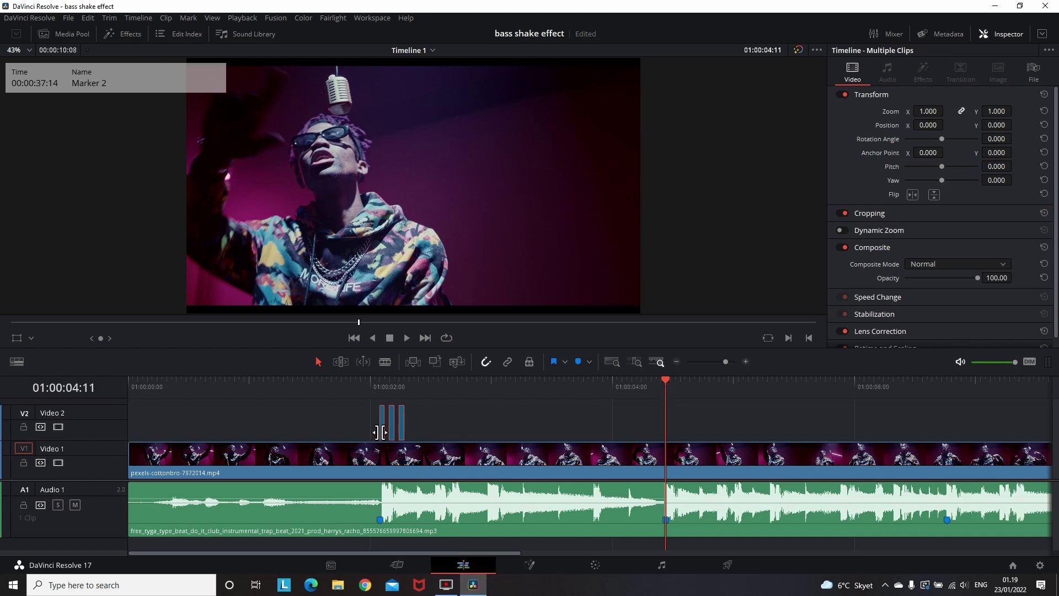
pyautogui.moveTo(617, 421); pyautogui.dragTo(680, 420)
pyautogui.moveTo(401, 553); pyautogui.dragTo(546, 553)
pyautogui.click(606, 388)
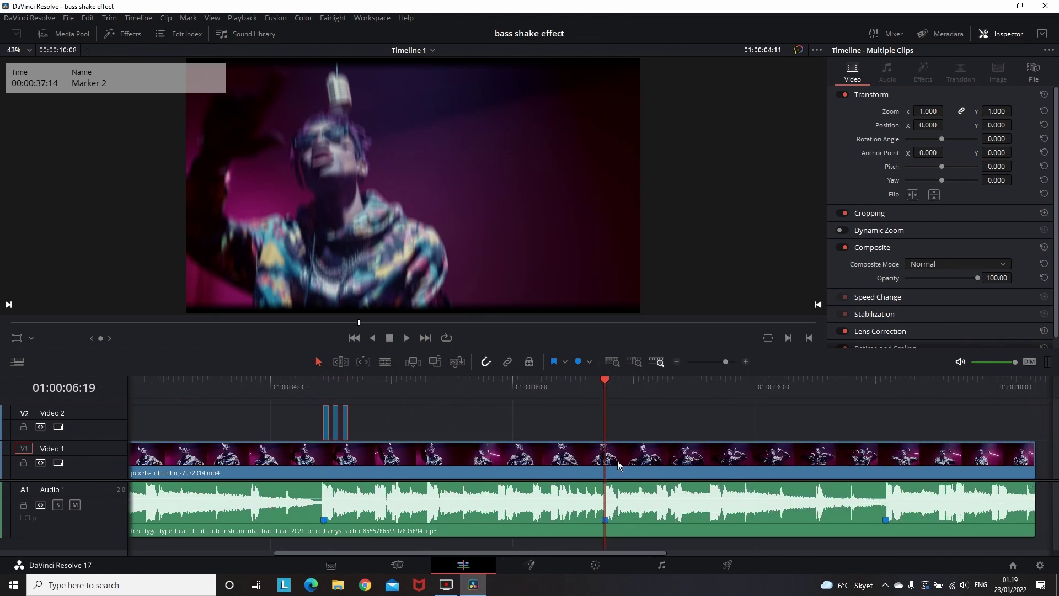
pyautogui.moveTo(345, 417); pyautogui.dragTo(631, 420)
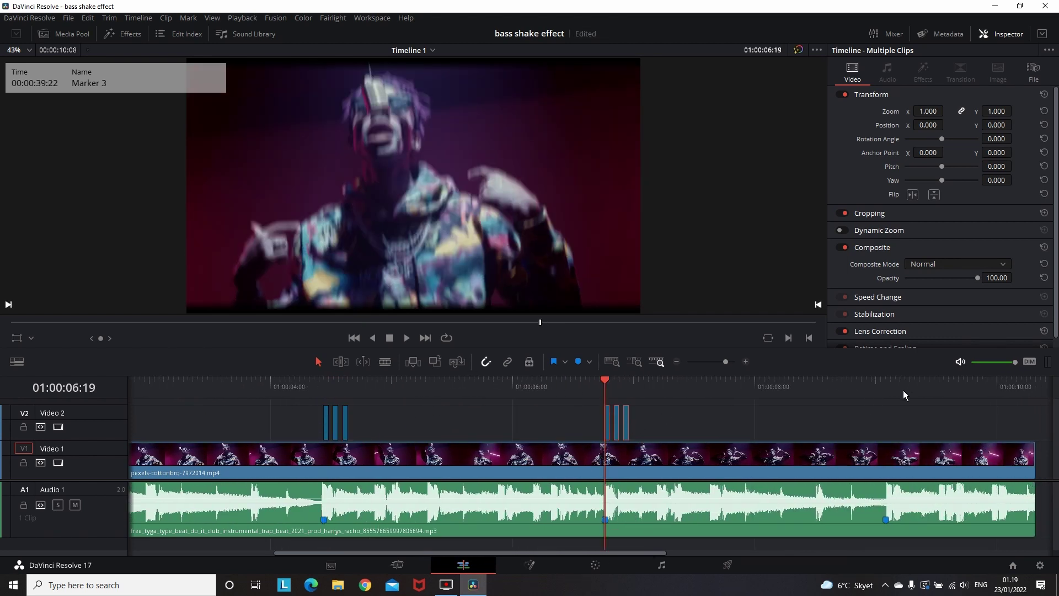